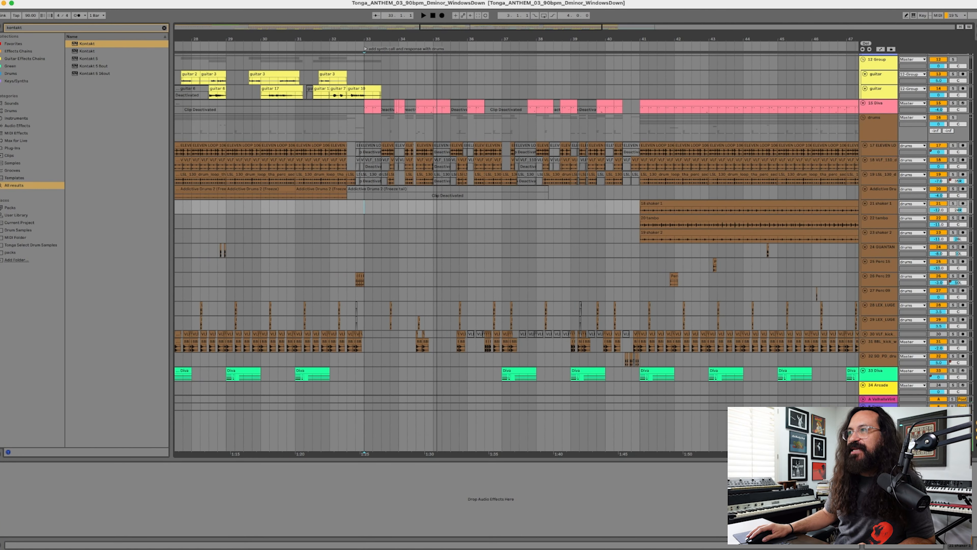
Step: Inspect the drum loop clips near bars 33 and 37, and select the pink Diva and drum tracks from bar 33 through bar 40
drag(436, 39, 437, 58)
click(350, 144)
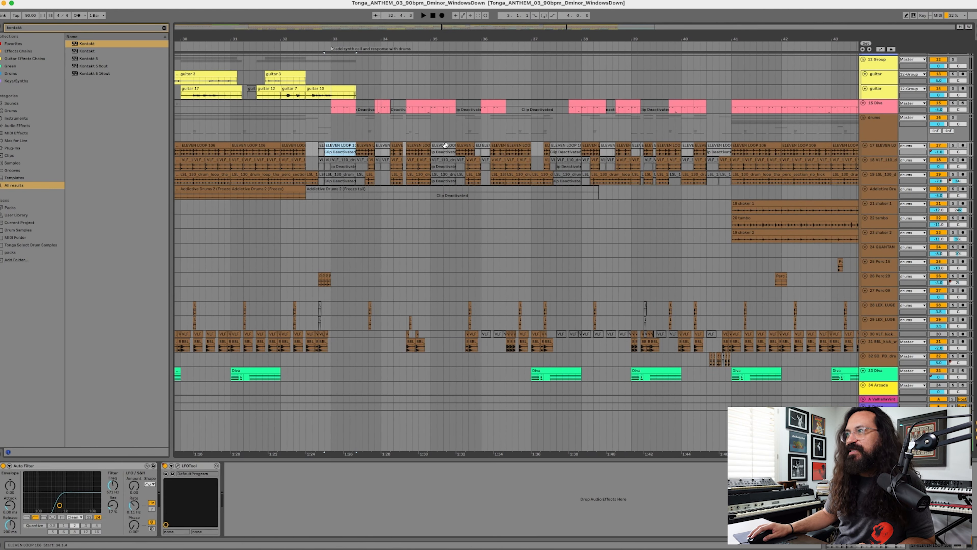
click(563, 160)
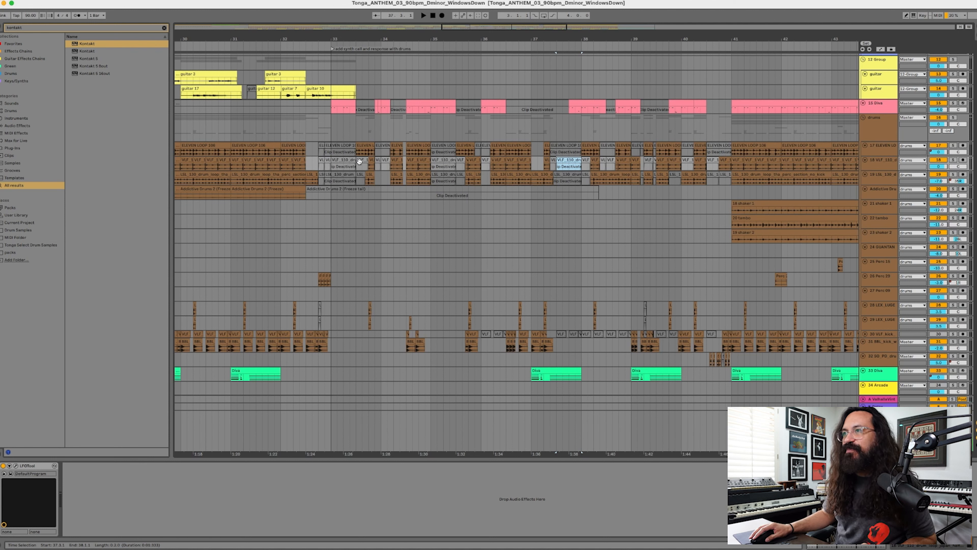
click(343, 144)
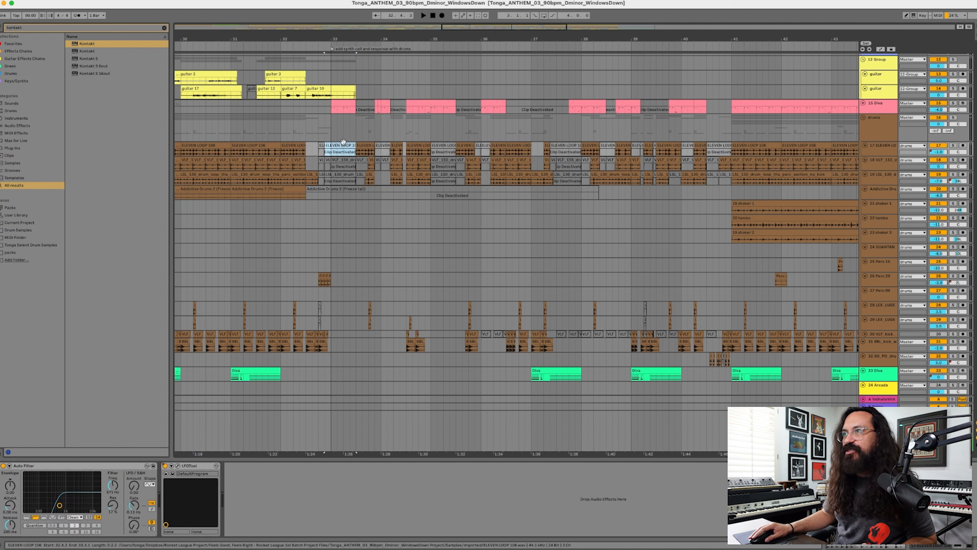
click(346, 103)
shift+click(721, 347)
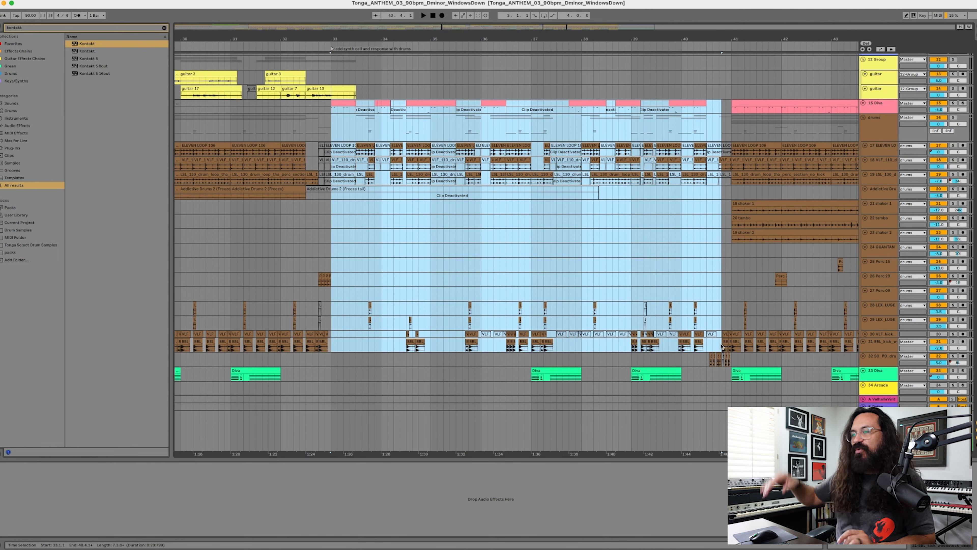
Step: Select the orange Diva through moog bass tracks from bar 33 to 41 and play the passage briefly from bar 33
click(441, 283)
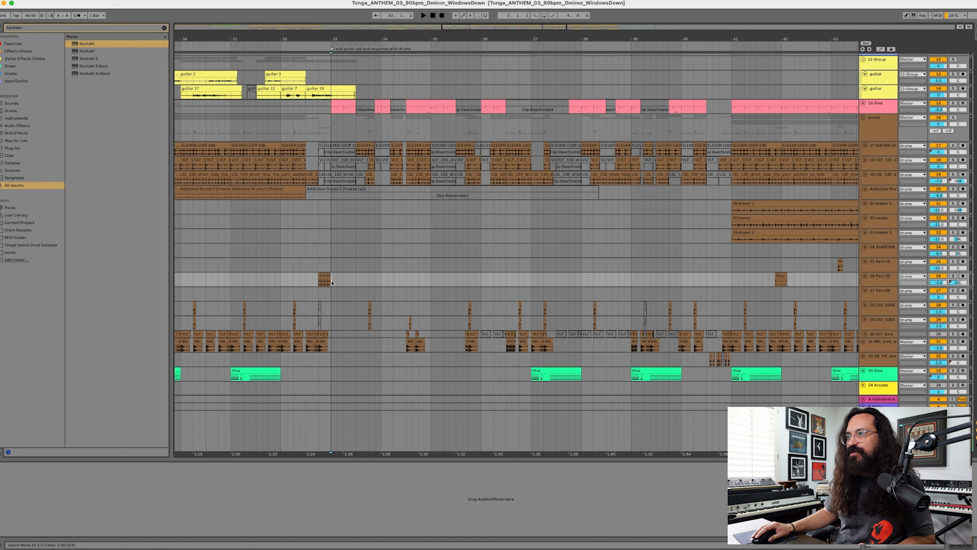
drag(414, 279, 451, 278)
scroll(451, 277, up, 10)
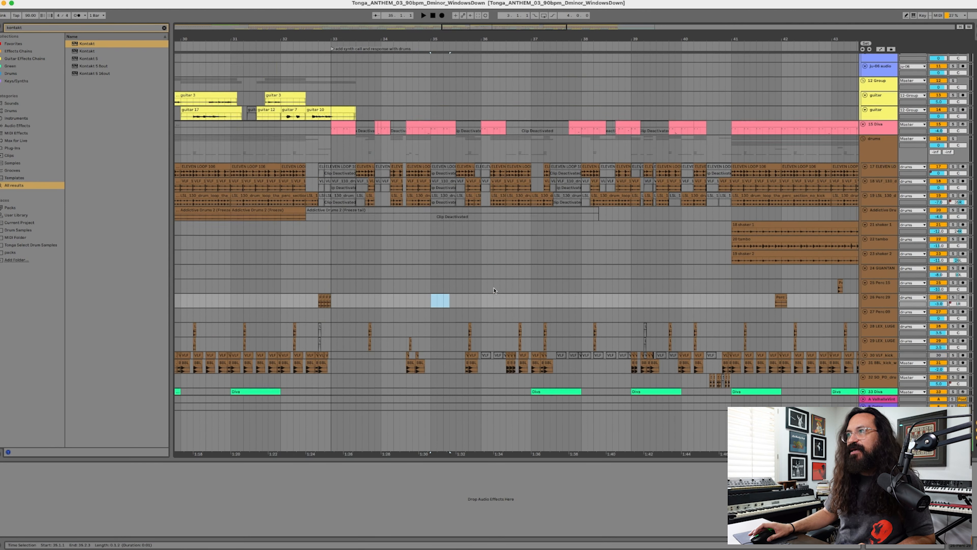
click(357, 57)
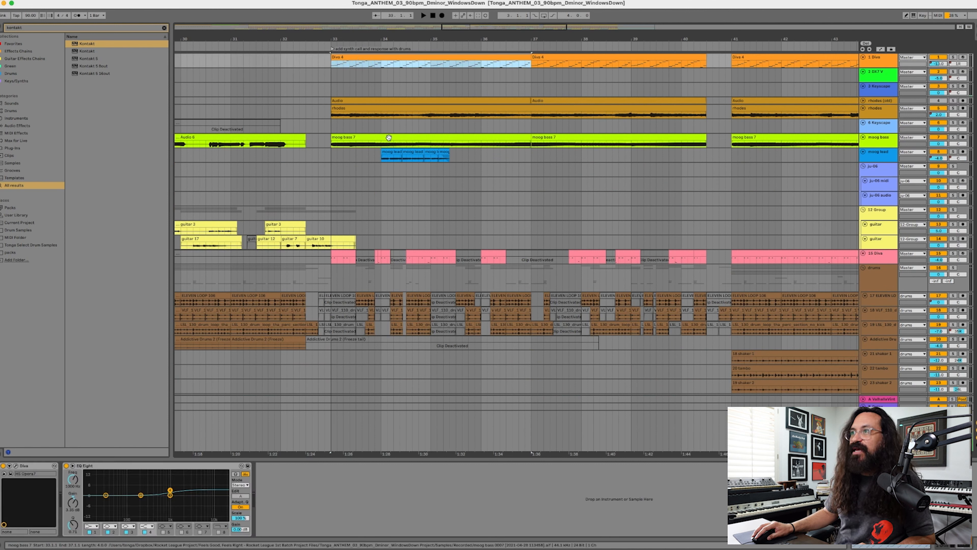
shift+click(730, 143)
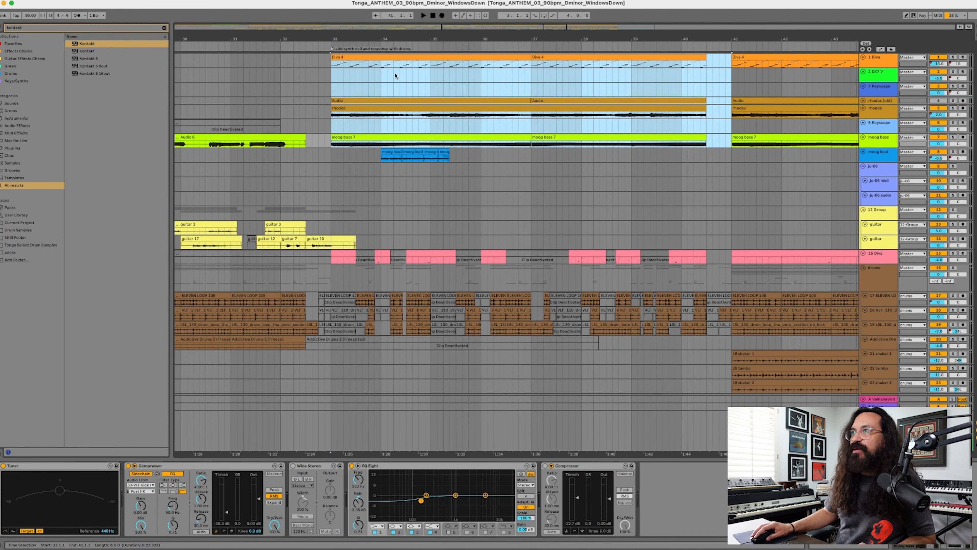
key(space)
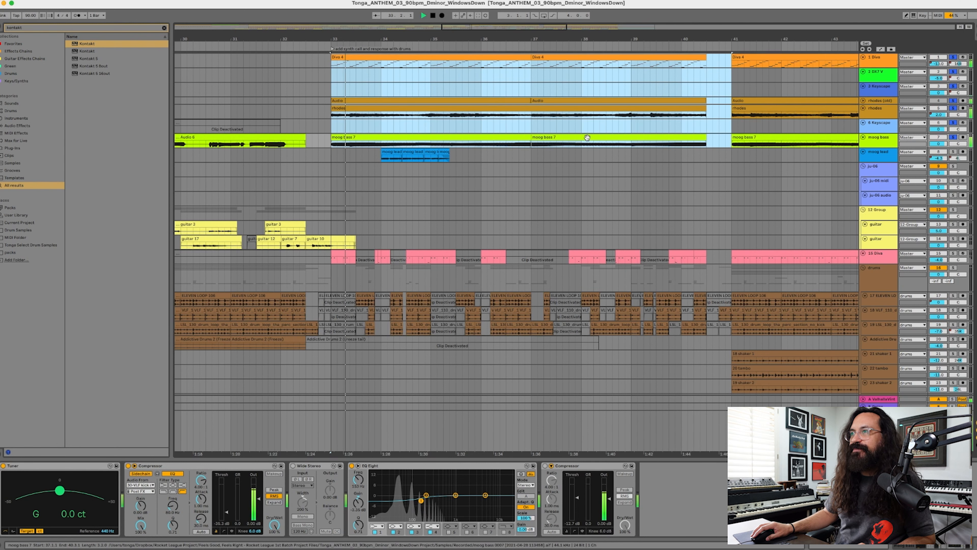
key(space)
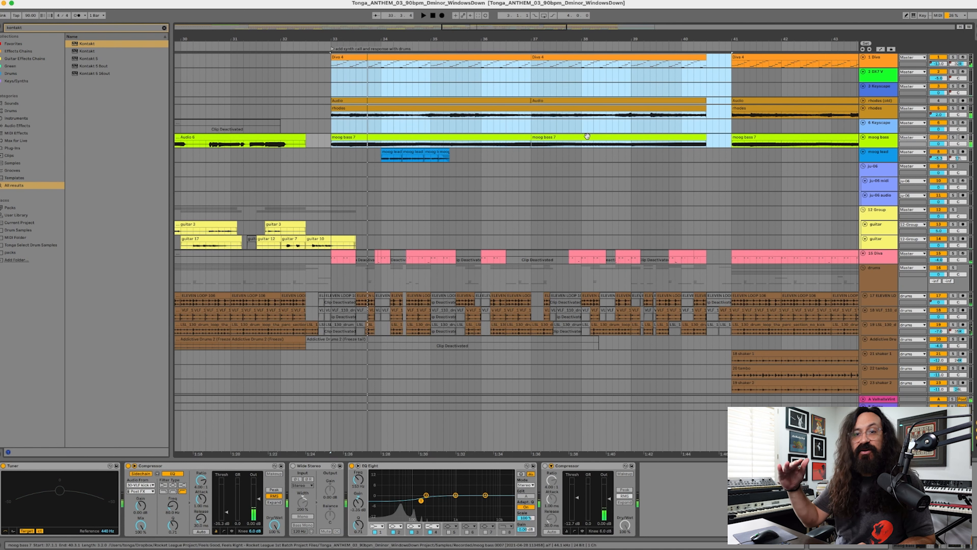
Step: Select the pink Diva track and the drum tracks below it from bar 33 to bar 41
scroll(548, 209, down, 2)
scroll(548, 209, down, 5)
scroll(423, 246, up, 8)
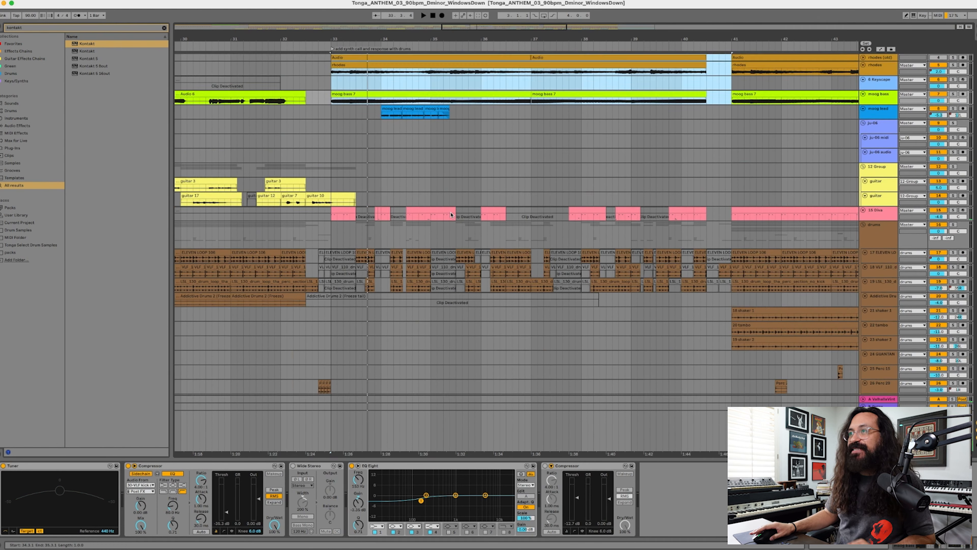
click(341, 256)
scroll(728, 352, down, 10)
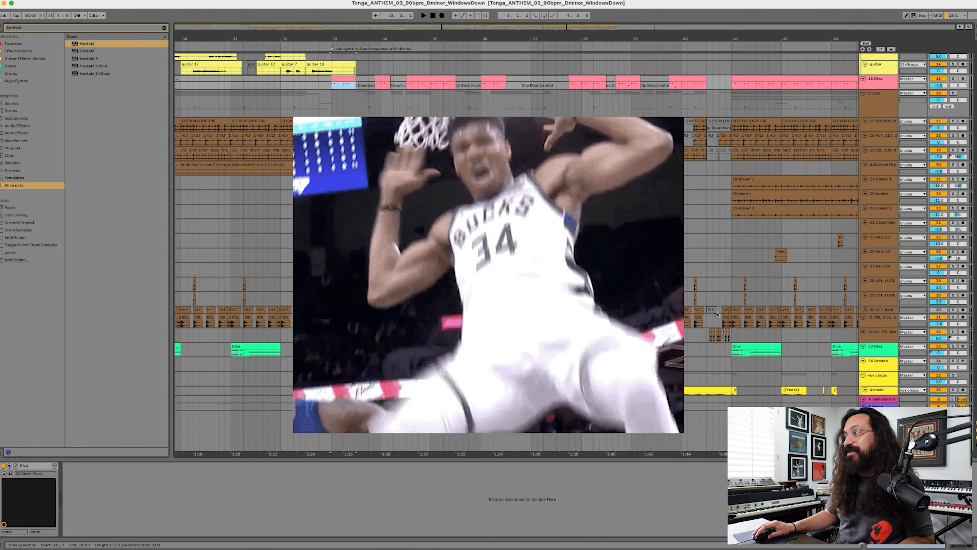
drag(732, 324, 332, 81)
scroll(346, 154, up, 5)
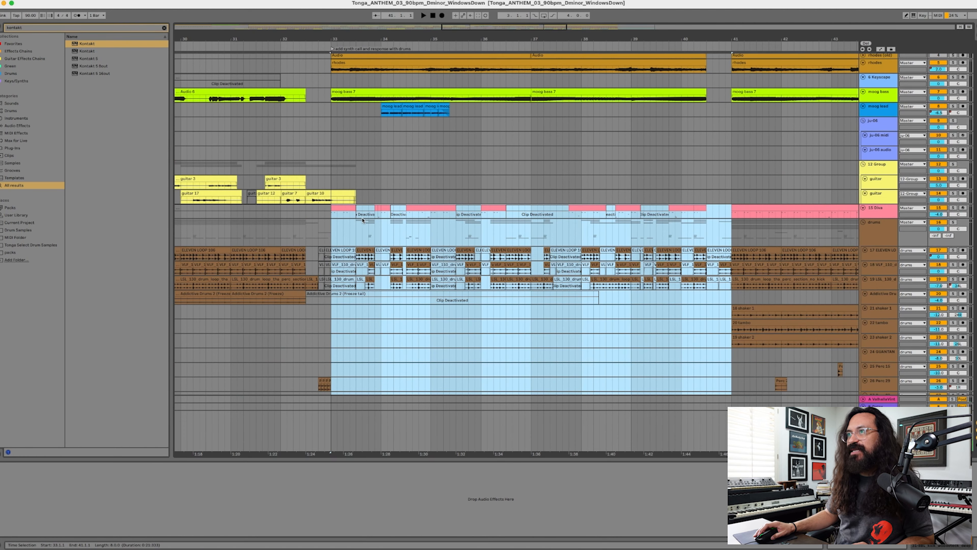
Step: Select only the pink Diva clips of the call-and-response section, from bar 33 to the gap before bar 41
click(356, 189)
key(super+z)
key(super+z)
click(331, 168)
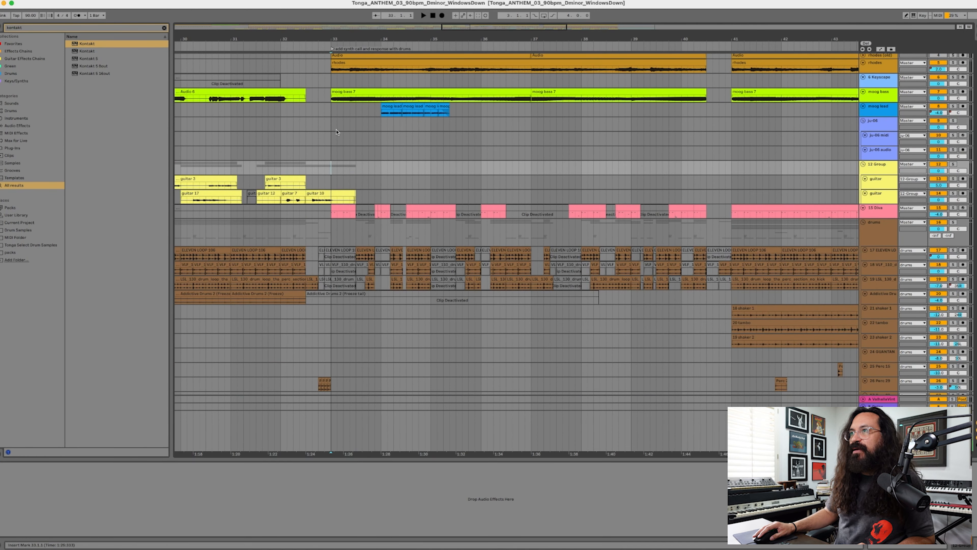
scroll(422, 238, down, 5)
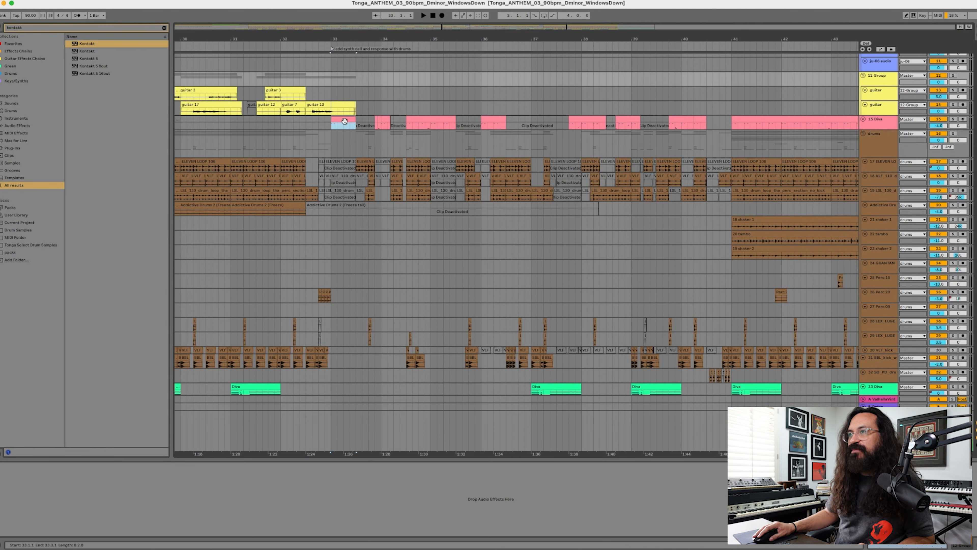
click(344, 121)
shift+click(702, 120)
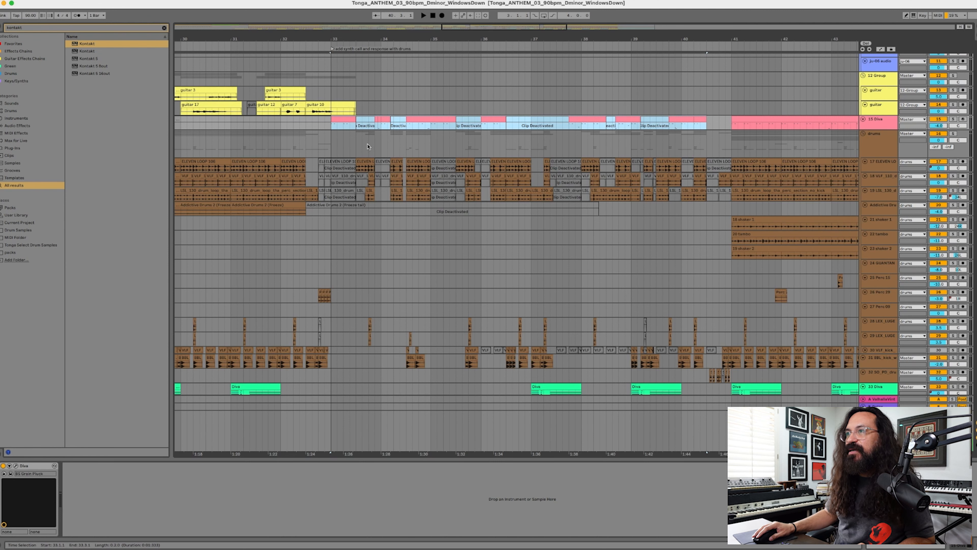
Step: Select the drum tracks of the same section, from the deactivated loop clip just before bar 33 to bar 41
click(341, 161)
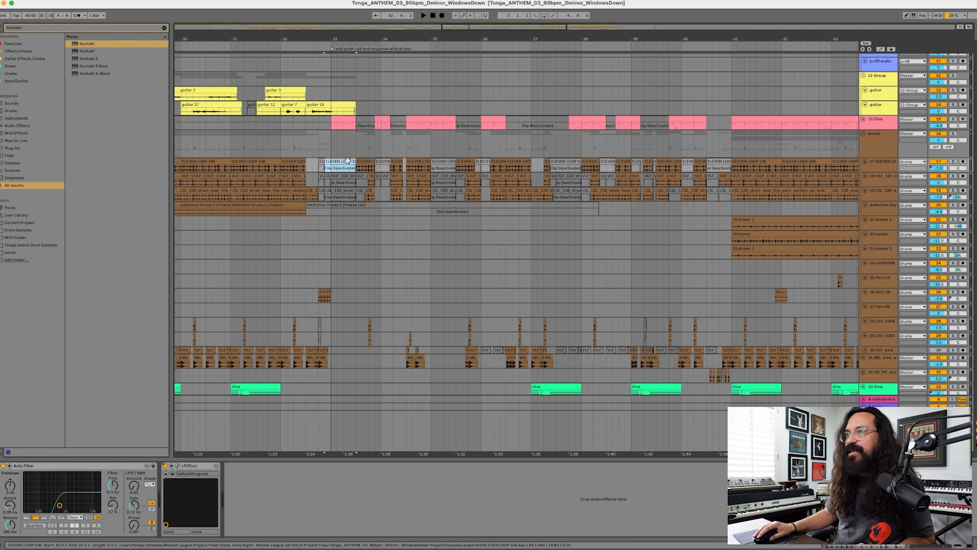
shift+click(733, 377)
scroll(578, 249, up, 5)
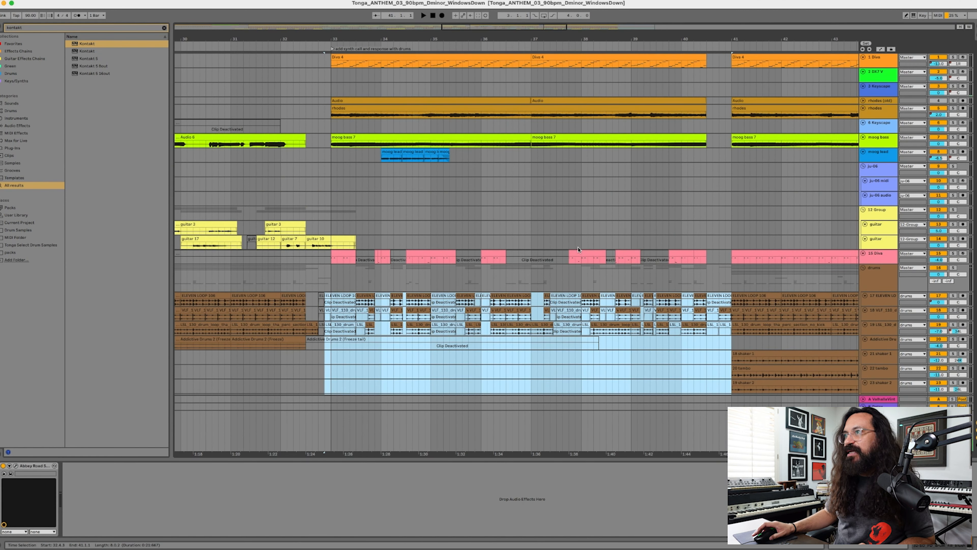
Step: Point out the moog lead clips around bar 34 and select the two green Diva clips between bars 37 and 40
click(449, 159)
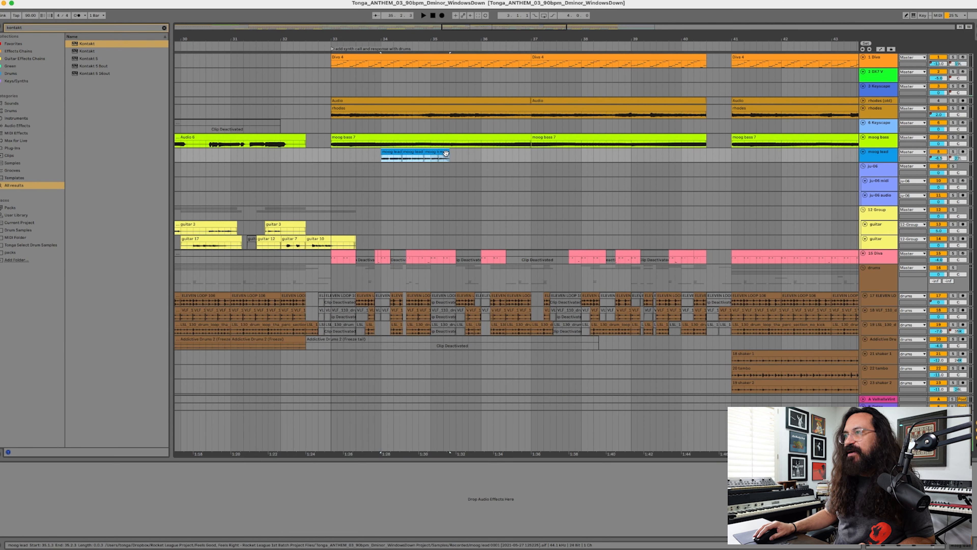
scroll(551, 254, down, 2)
scroll(646, 254, down, 4)
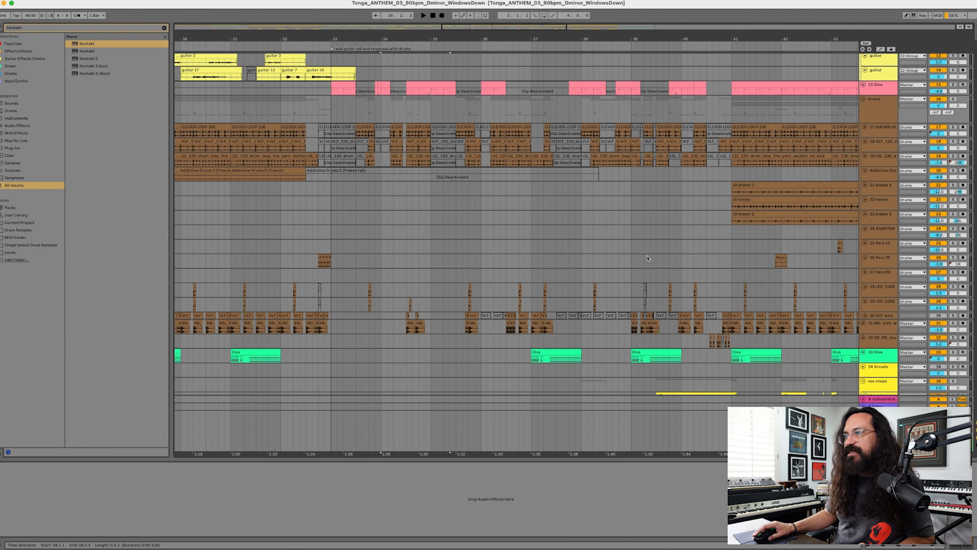
scroll(647, 259, down, 2)
click(568, 313)
shift+click(654, 315)
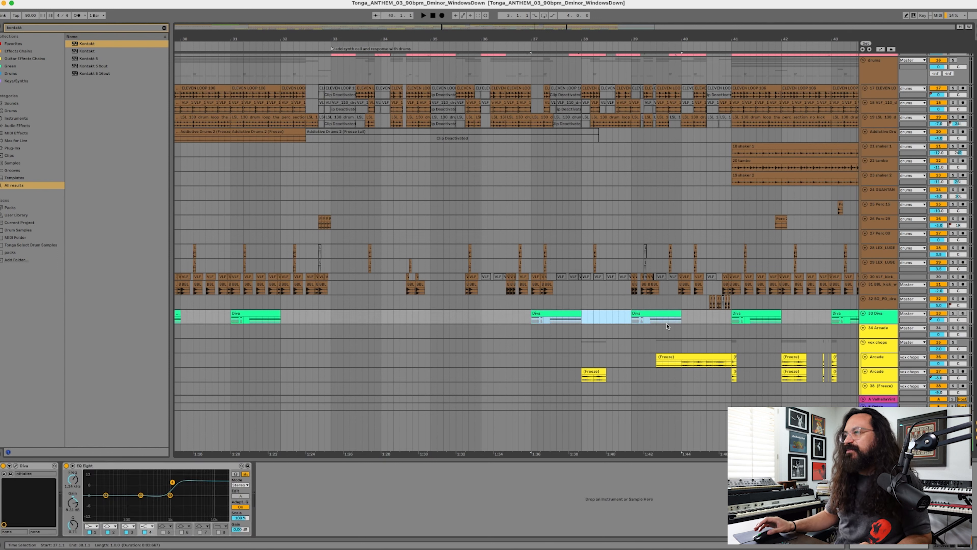
Step: Play the call-and-response section from bar 33 past bar 41 while reviewing the drum, Diva and vox chops tracks
scroll(363, 141, up, 3)
click(331, 135)
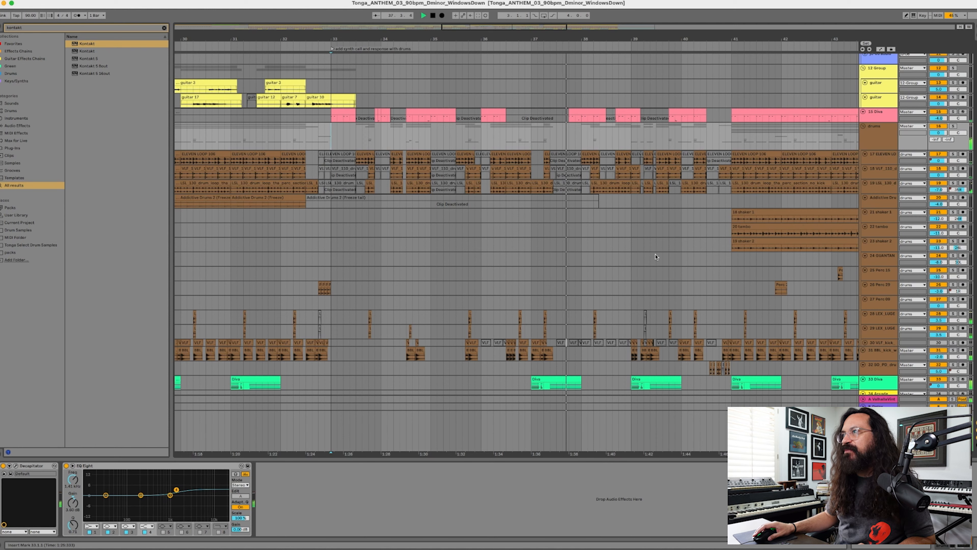
scroll(658, 256, down, 1)
scroll(666, 252, down, 5)
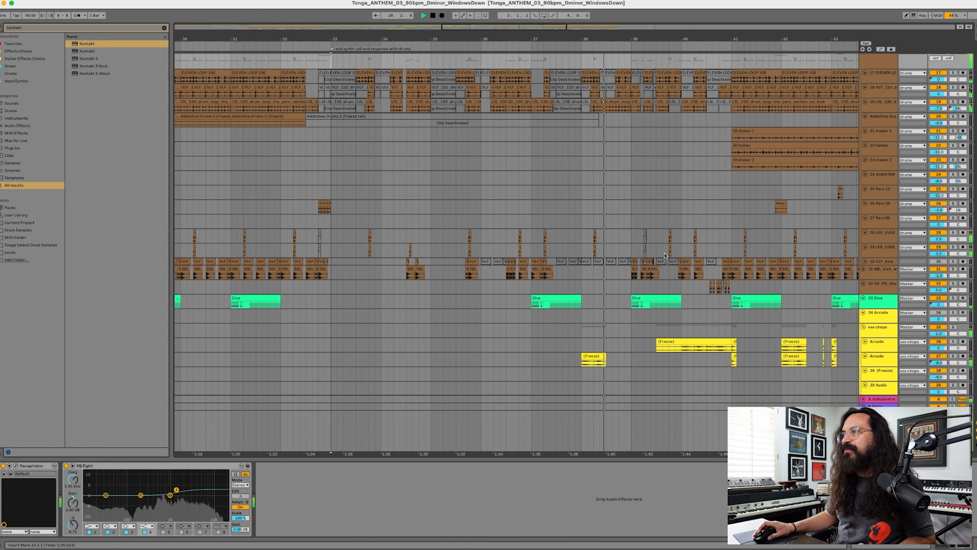
scroll(672, 246, up, 3)
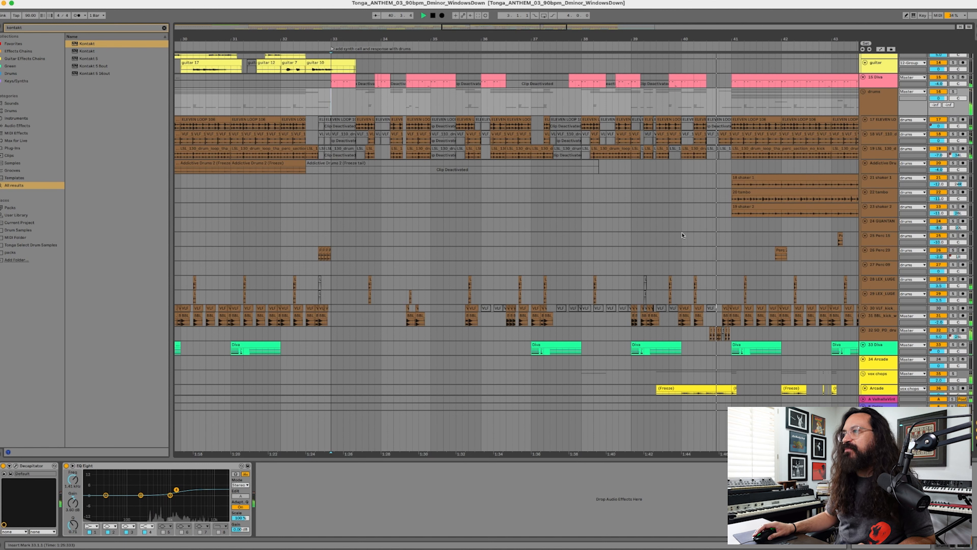
key(space)
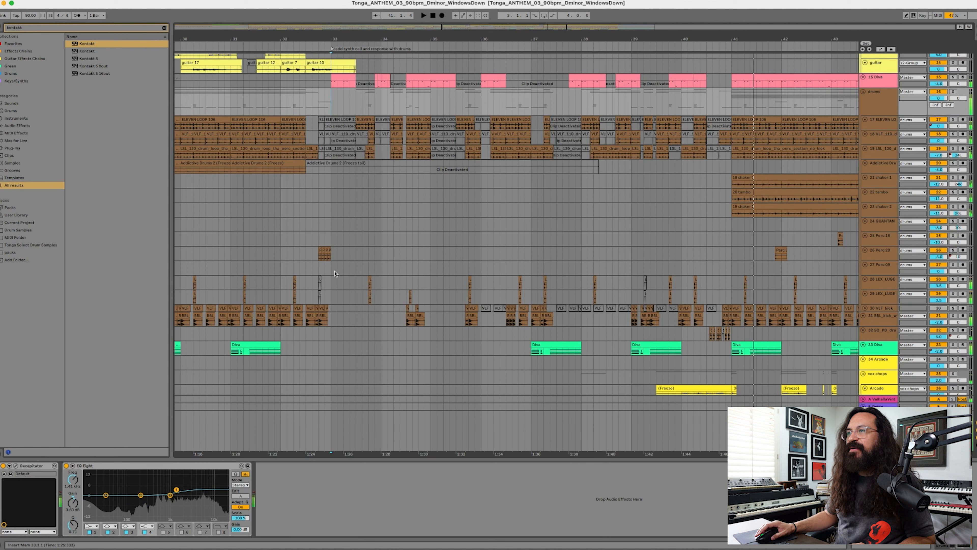
Step: Mark the empty range on the percussion tracks from bar 33 to 41 and compare it with the instrument and drum loop parts
drag(331, 223, 731, 235)
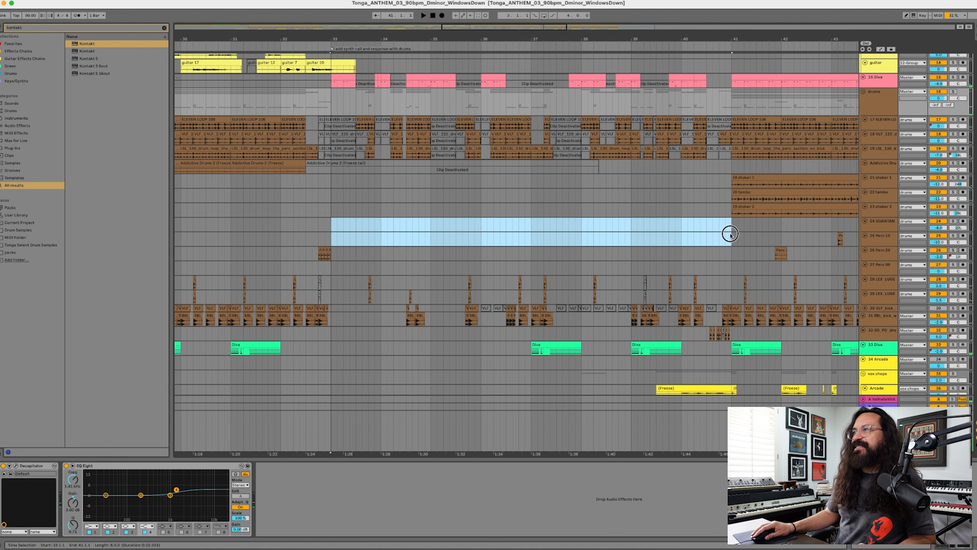
scroll(596, 284, up, 8)
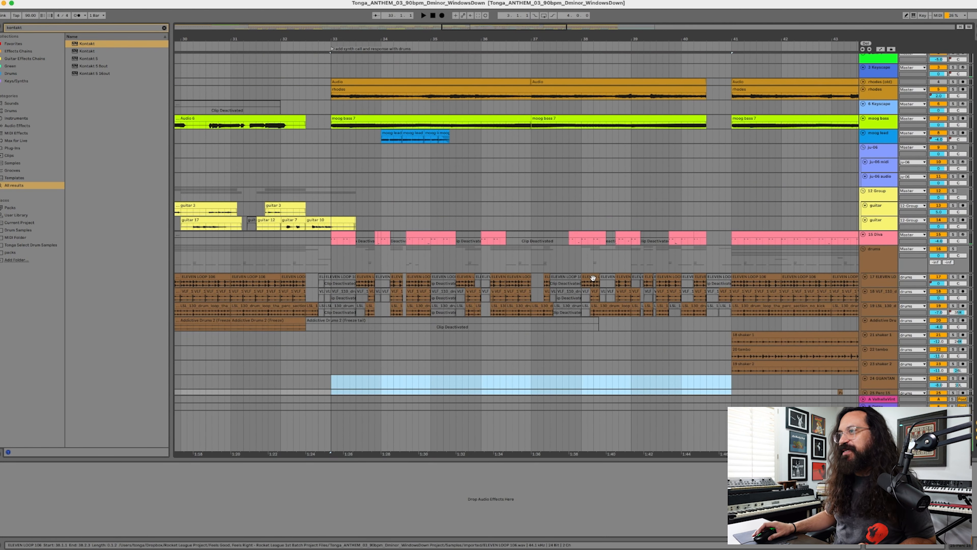
scroll(593, 277, down, 7)
click(340, 142)
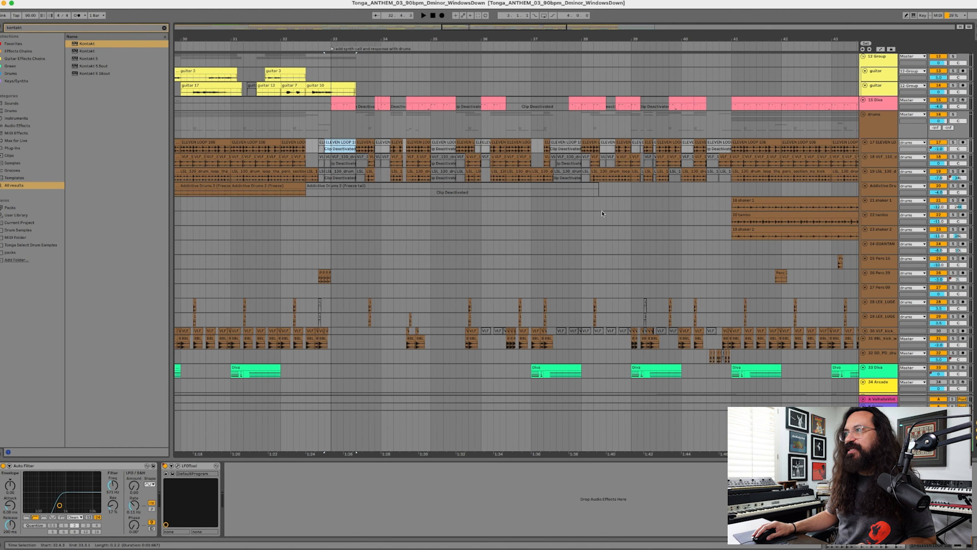
click(555, 231)
scroll(532, 236, up, 8)
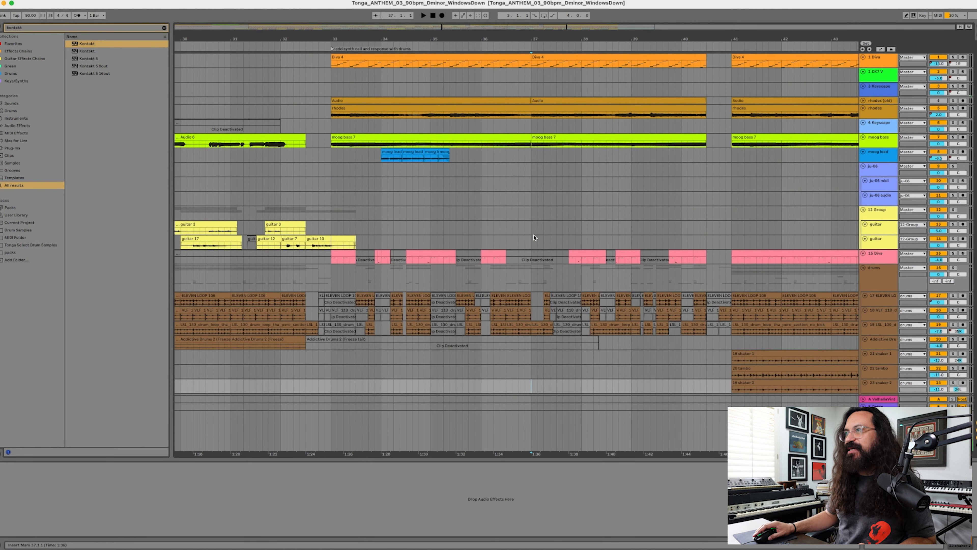
scroll(571, 250, down, 7)
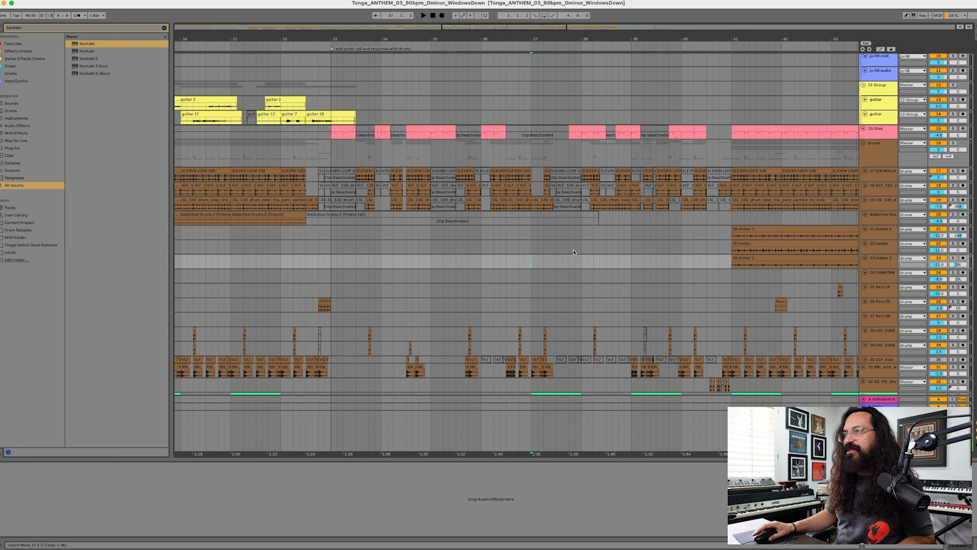
Step: Select the kick track's clips from bar 33 to bar 41 and show more of the surrounding arrangement
scroll(581, 296, down, 5)
drag(331, 254, 731, 255)
key(w)
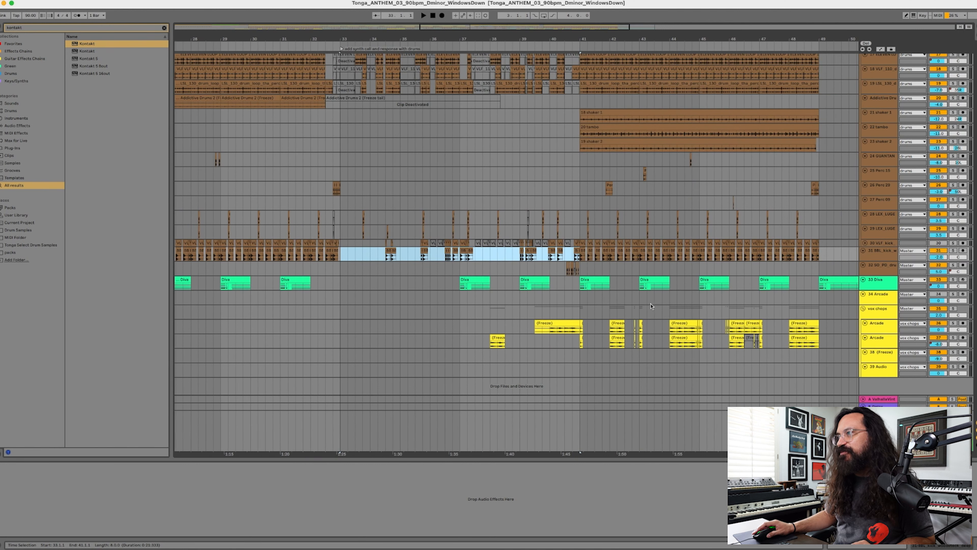
Step: Select the kick track across the arrangement from bar 9 to bar 52, enlarge it, and examine its earlier bars
drag(239, 255, 469, 255)
shift+click(596, 256)
key(z)
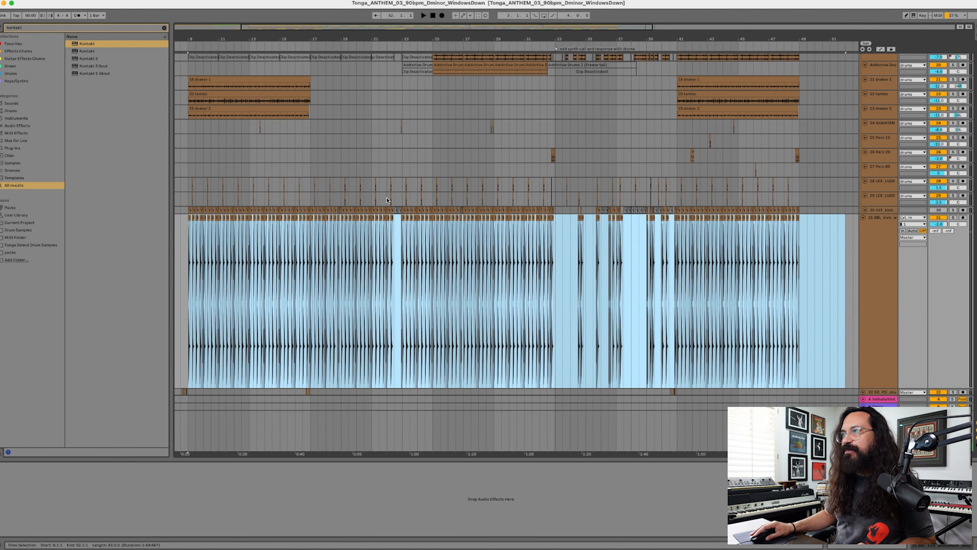
drag(468, 38, 752, 122)
click(615, 352)
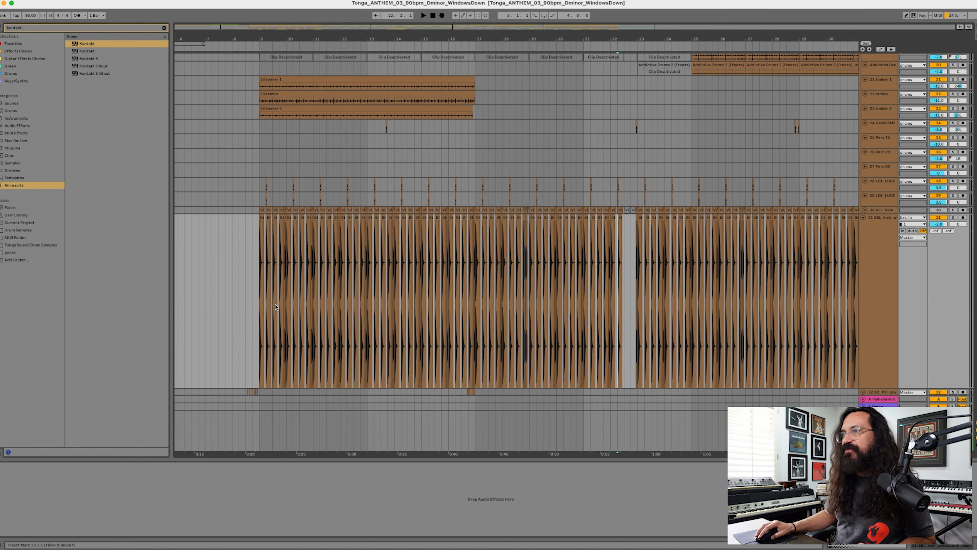
Step: Compare the kick pattern from bar 9 onward with bars 33 to 40, selecting that later range and restoring the normal track height
drag(261, 304, 800, 308)
drag(758, 37, 213, 37)
drag(364, 276, 574, 271)
key(minus)
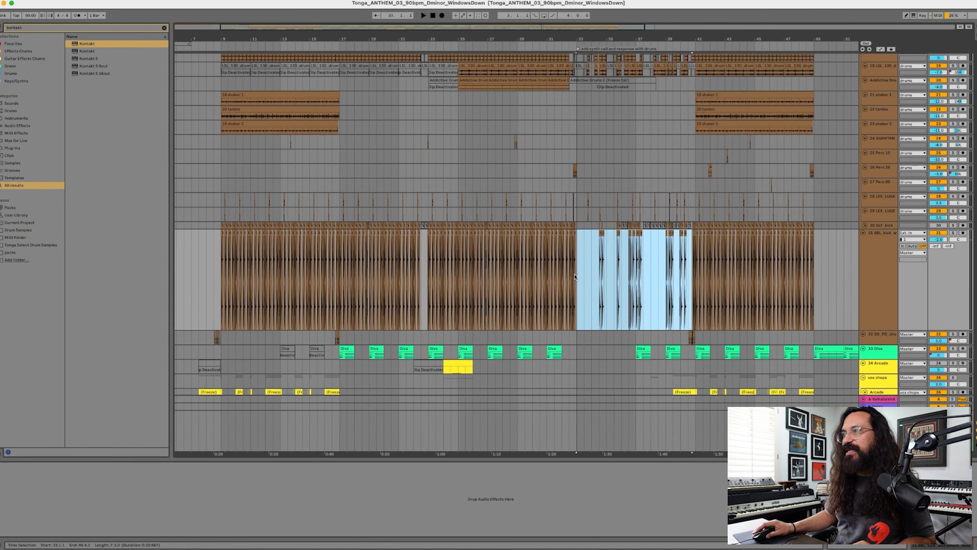
key(x)
drag(689, 38, 512, 39)
scroll(474, 253, up, 5)
scroll(474, 253, down, 1)
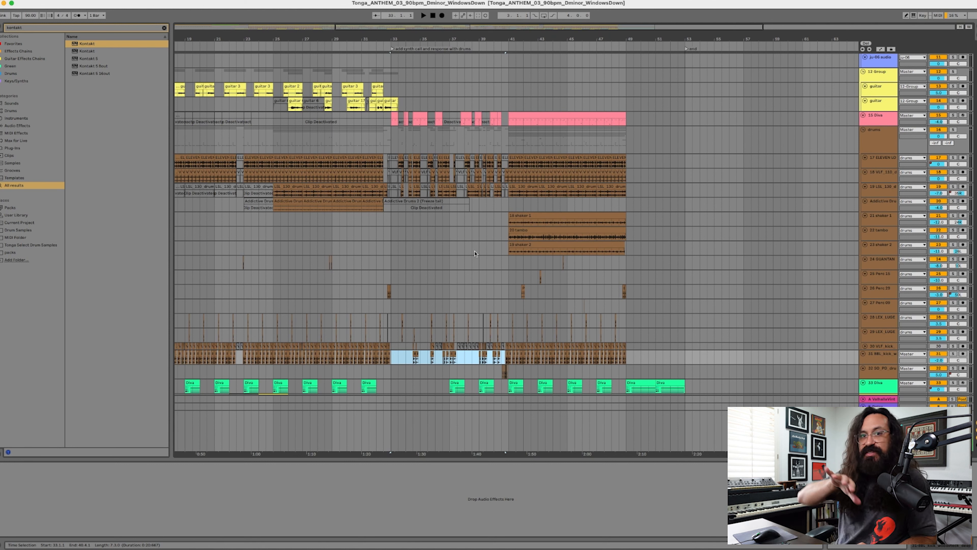
Step: Select the kick track from bar 33 to 41, followed by the shaker and tambo clips in bars 9 to 17
click(392, 360)
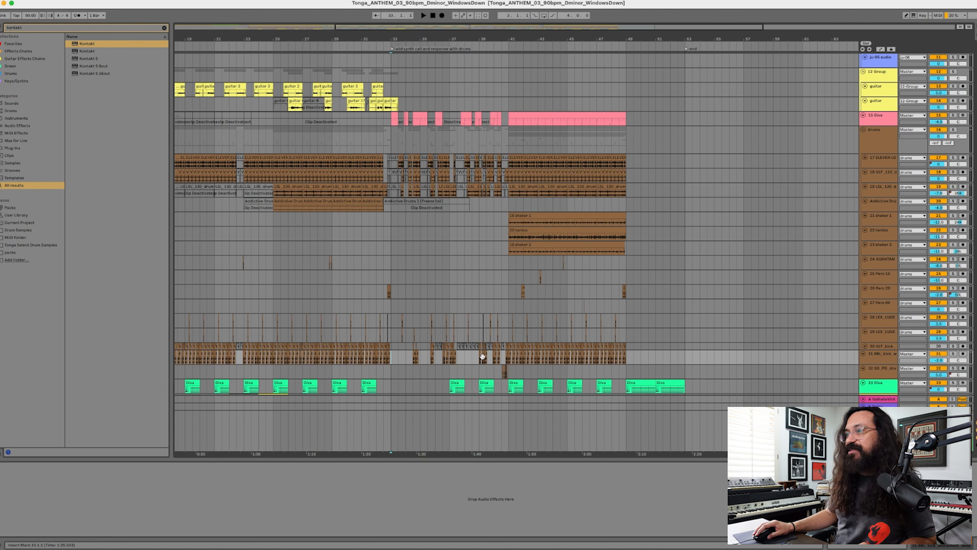
shift+click(503, 359)
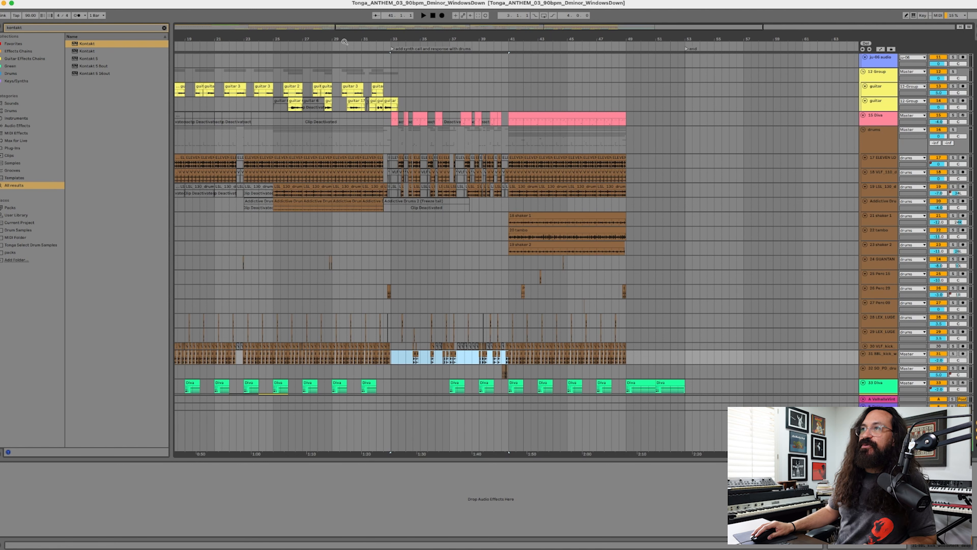
drag(344, 41, 591, 51)
click(424, 162)
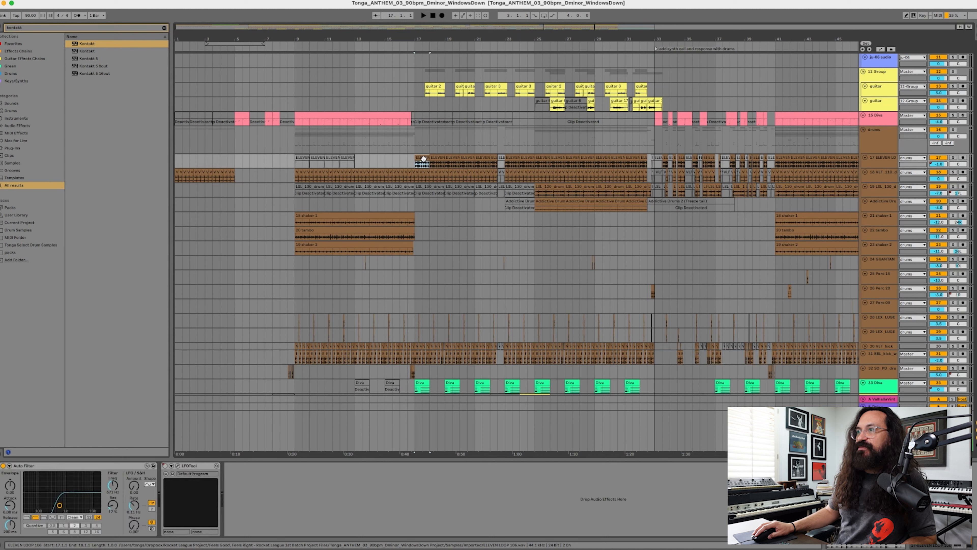
click(404, 215)
shift+click(400, 242)
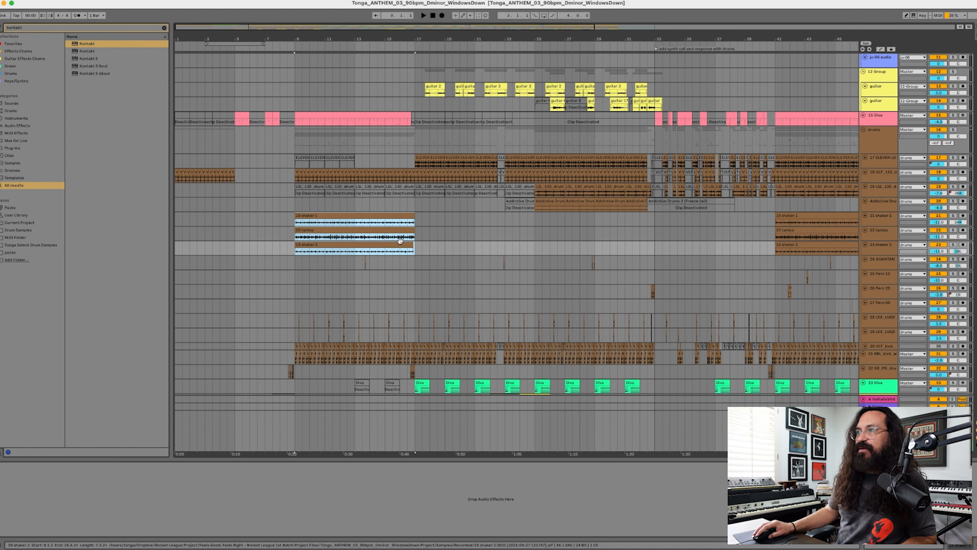
Step: Select the ELEVEN drum loop from bar 17 to bar 28 and compare it with the call-and-response section
click(423, 162)
shift+click(571, 158)
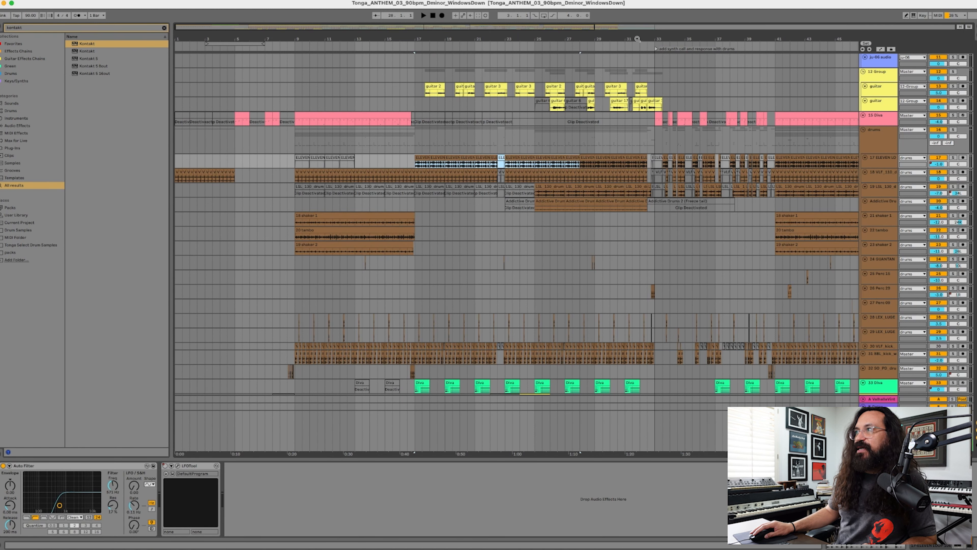
drag(641, 37, 610, 37)
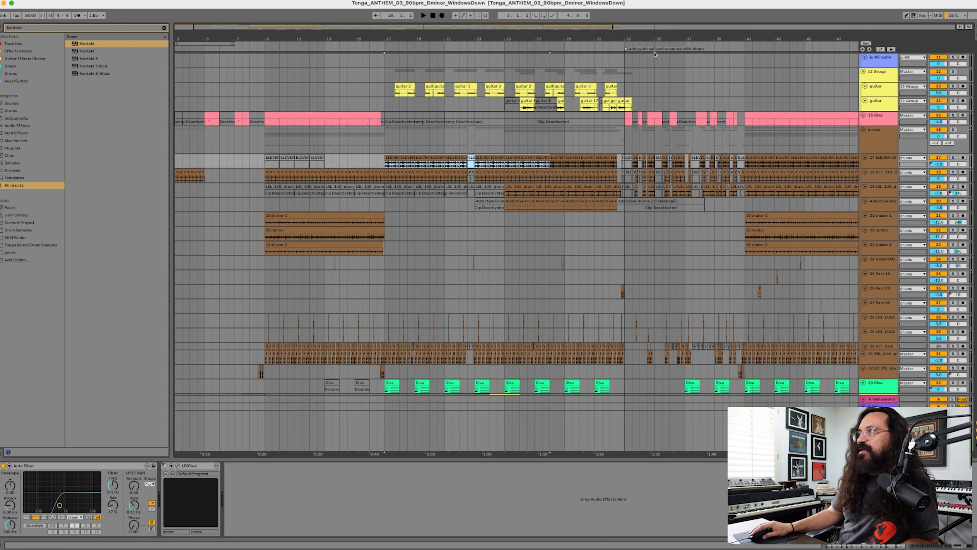
drag(714, 35, 531, 36)
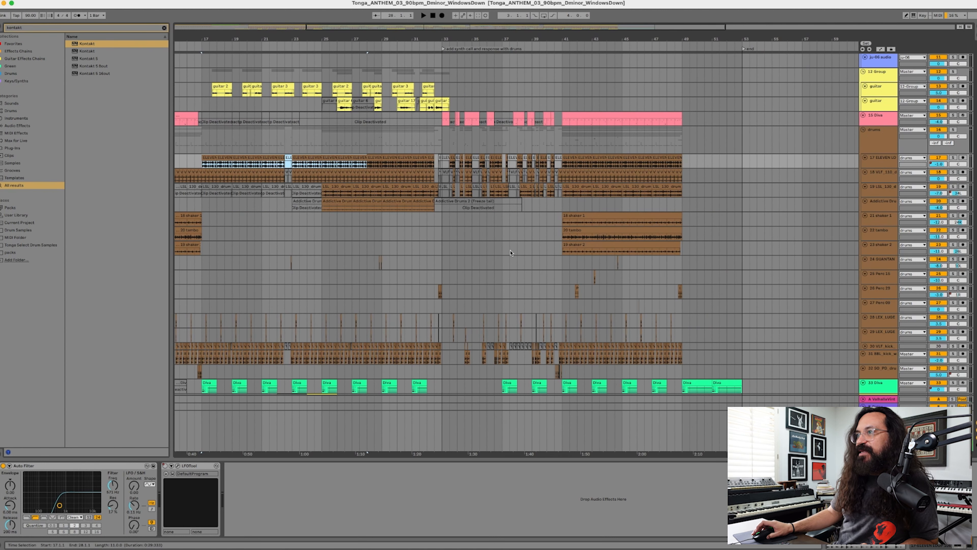
Step: Mark the kick track's gaps in the call-and-response section and play the arrangement from bar 33
scroll(464, 322, down, 3)
drag(444, 319, 556, 317)
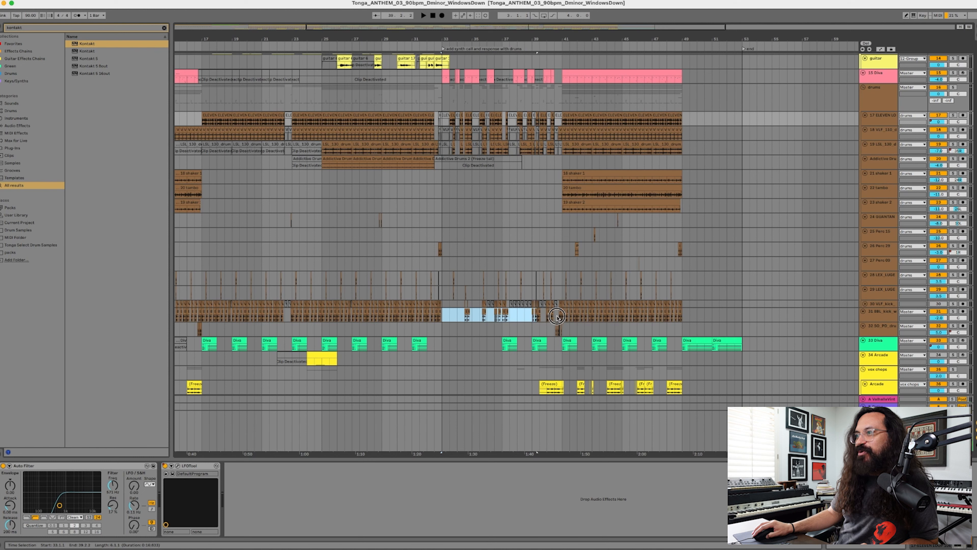
click(442, 316)
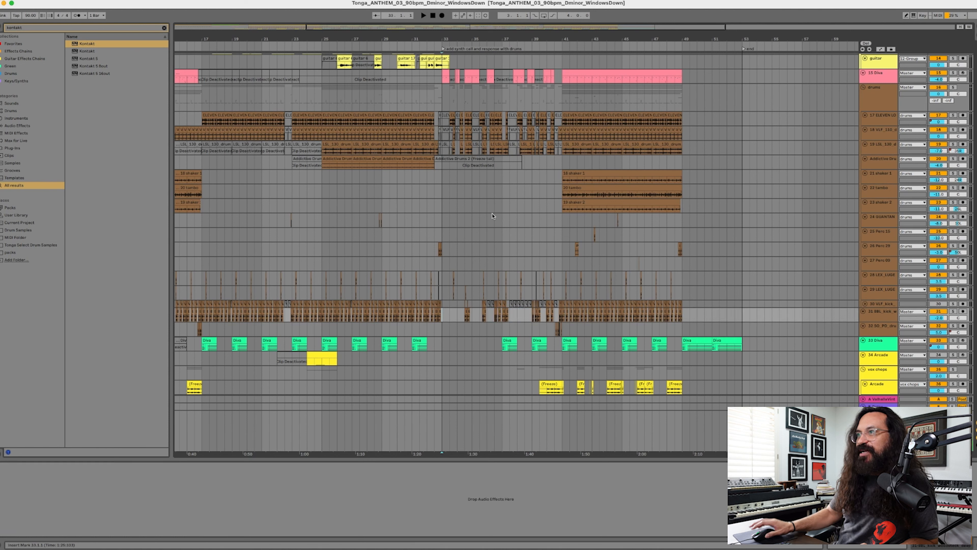
key(space)
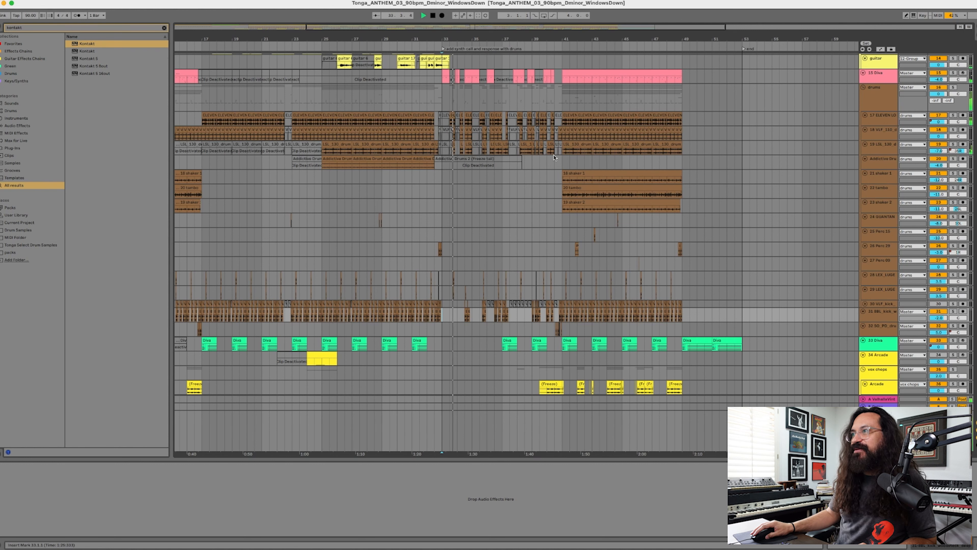
Step: Stop the playback and select the shaker 1 clip in bars 9 to 17
scroll(554, 157, left, 10)
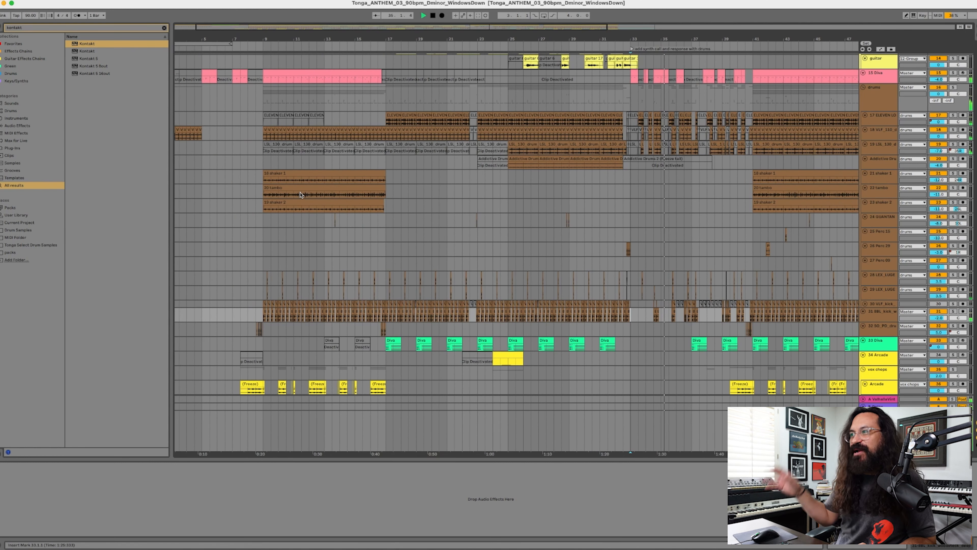
key(space)
click(309, 174)
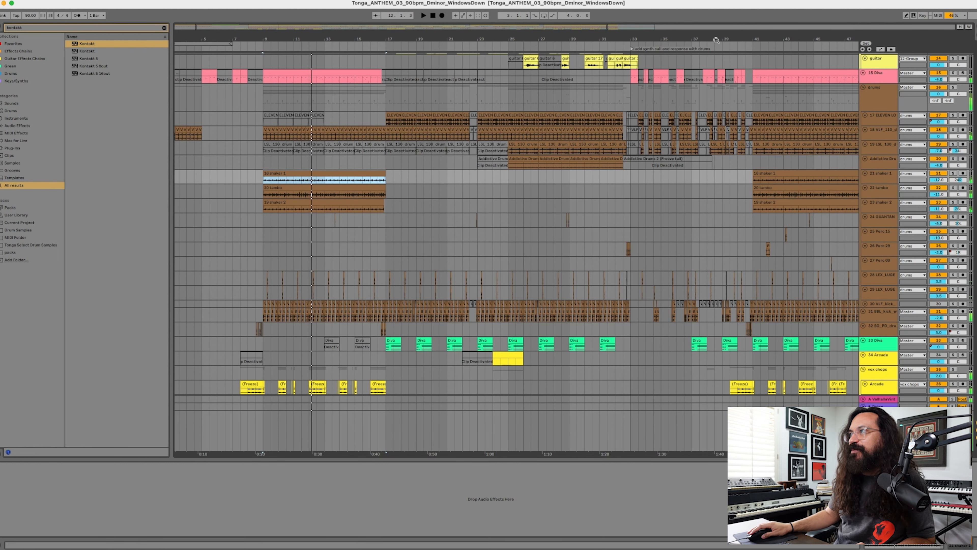
Step: Play the arrangement from bar 40 to hear the transition into the section at bar 41
scroll(407, 182, right, 5)
scroll(375, 381, left, 1)
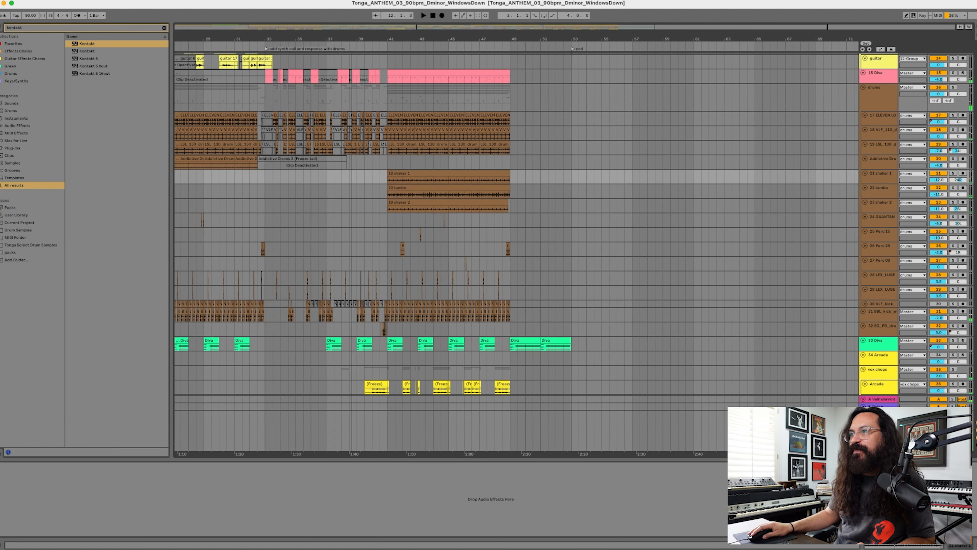
click(376, 330)
key(space)
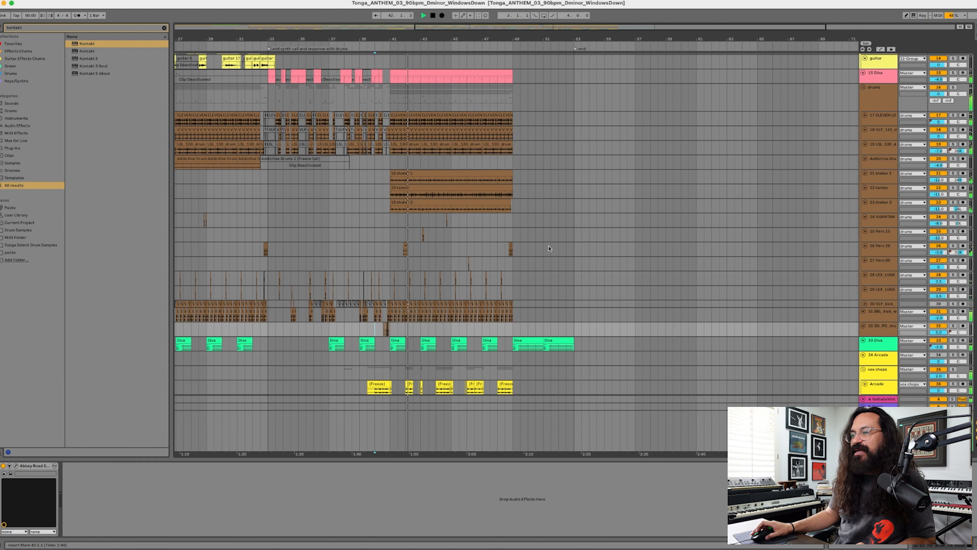
scroll(549, 248, up, 1)
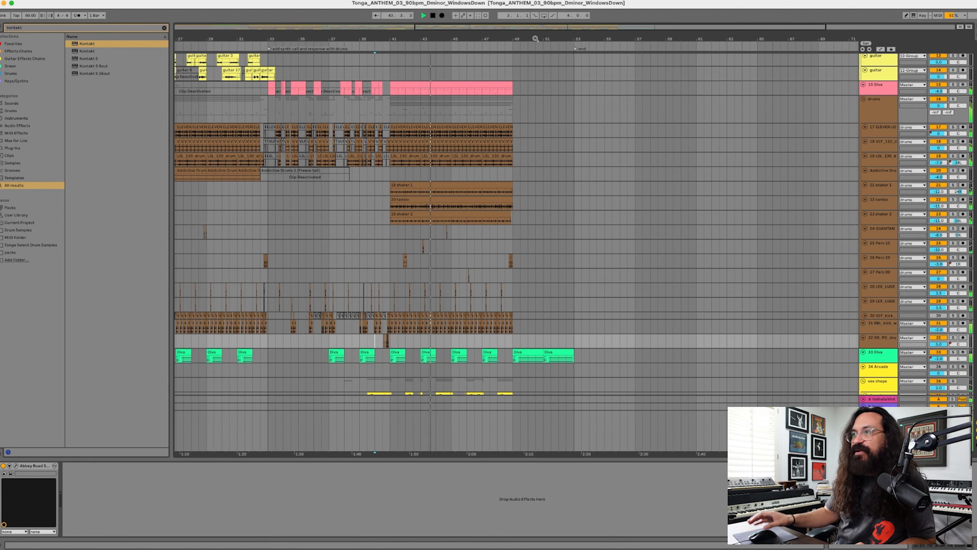
Step: Select the drum, shaker and kick tracks from bar 41 to 49, and mark the sparse percussion hits in that section
click(400, 130)
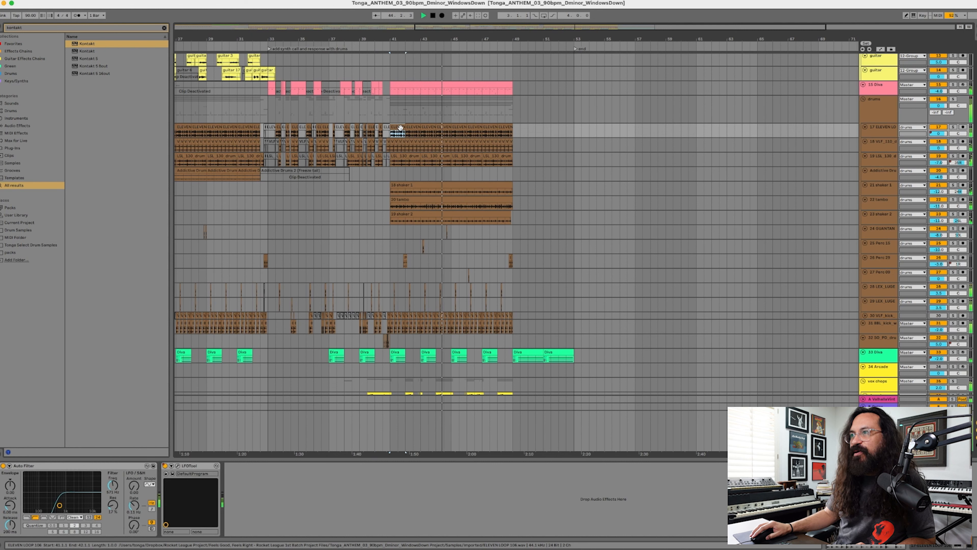
shift+click(516, 327)
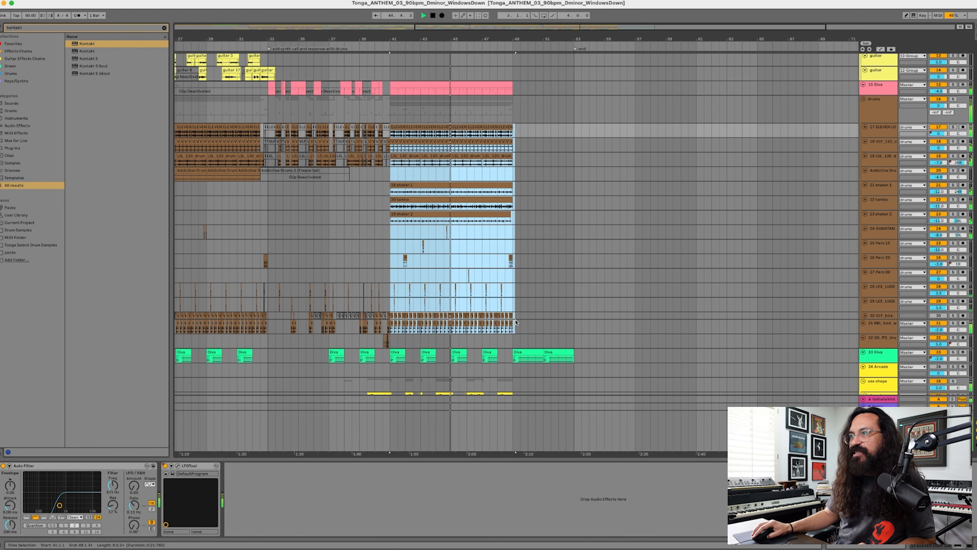
click(483, 250)
drag(398, 260, 514, 262)
Step: Examine all tracks leading into the ending and select the green Diva clip from bar 49 to 51
scroll(550, 267, down, 5)
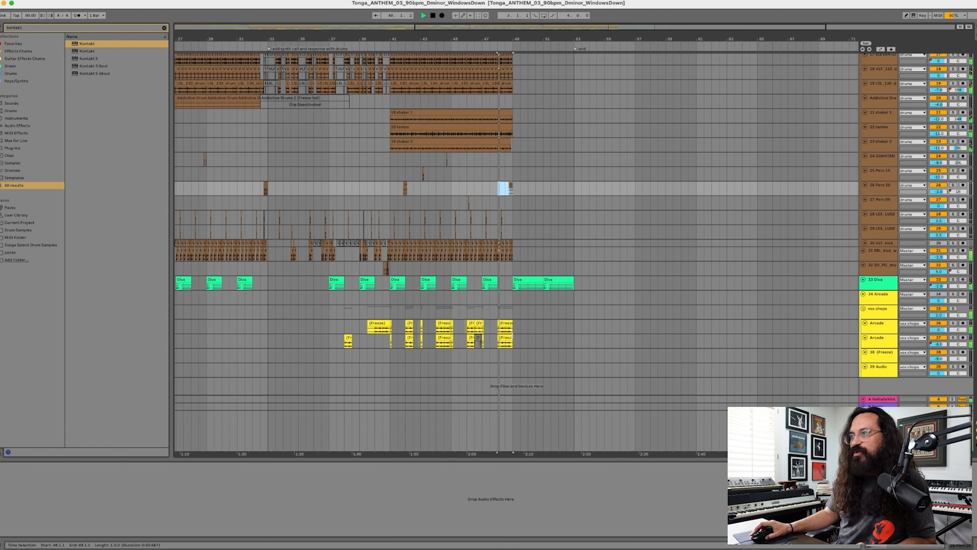
scroll(588, 344, up, 2)
scroll(588, 344, up, 7)
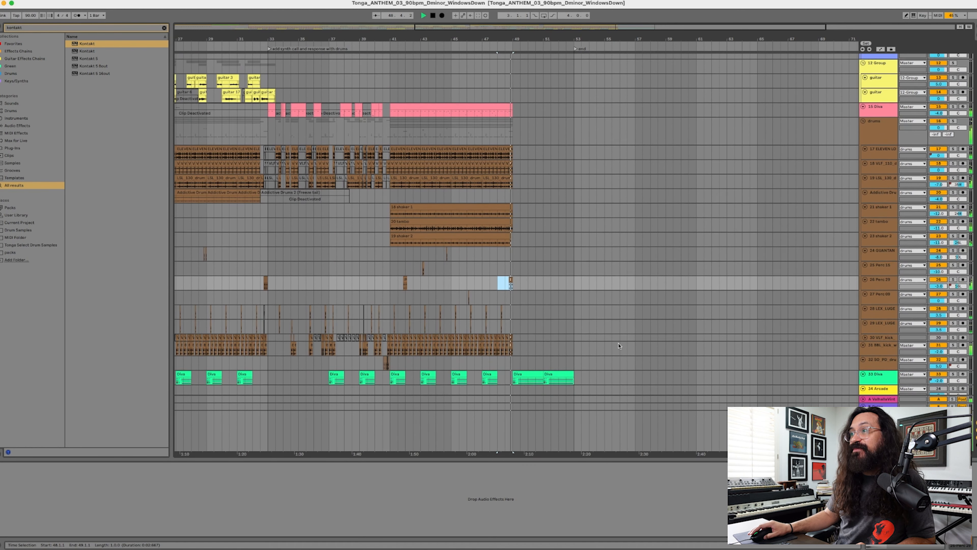
scroll(618, 345, up, 5)
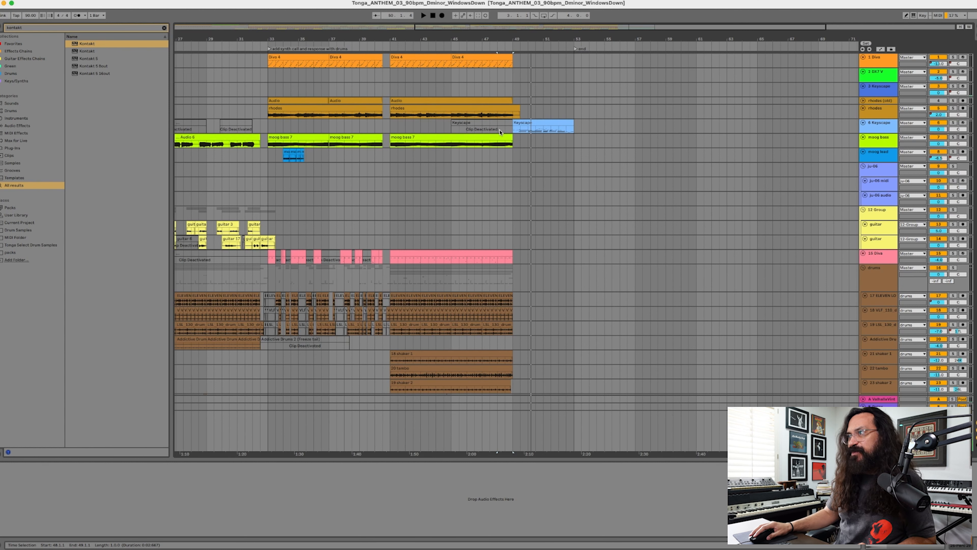
scroll(538, 331, down, 10)
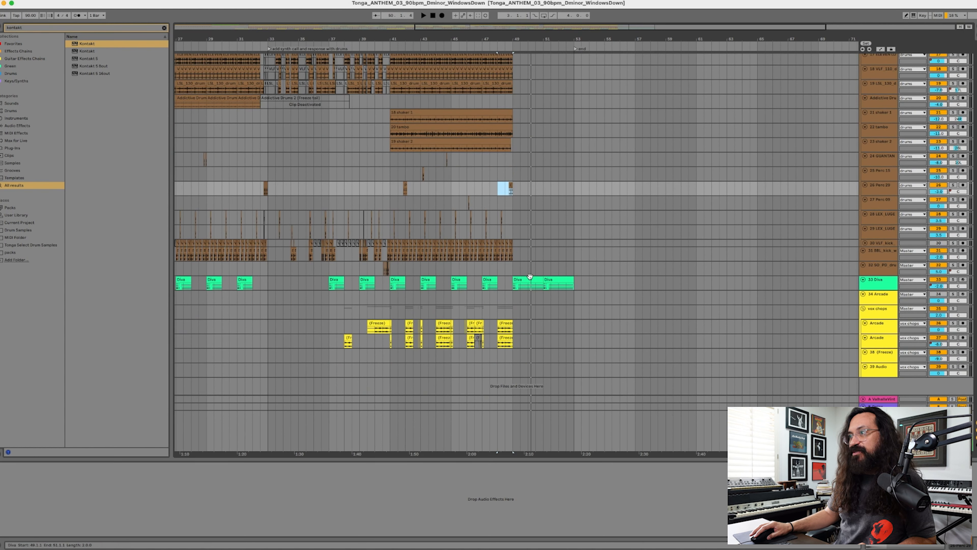
click(530, 277)
Step: Compare the parts around the ending, select the Keyscape clip from bar 49 to 53, and mark bar 48 on its track
scroll(554, 240, up, 10)
scroll(554, 239, down, 5)
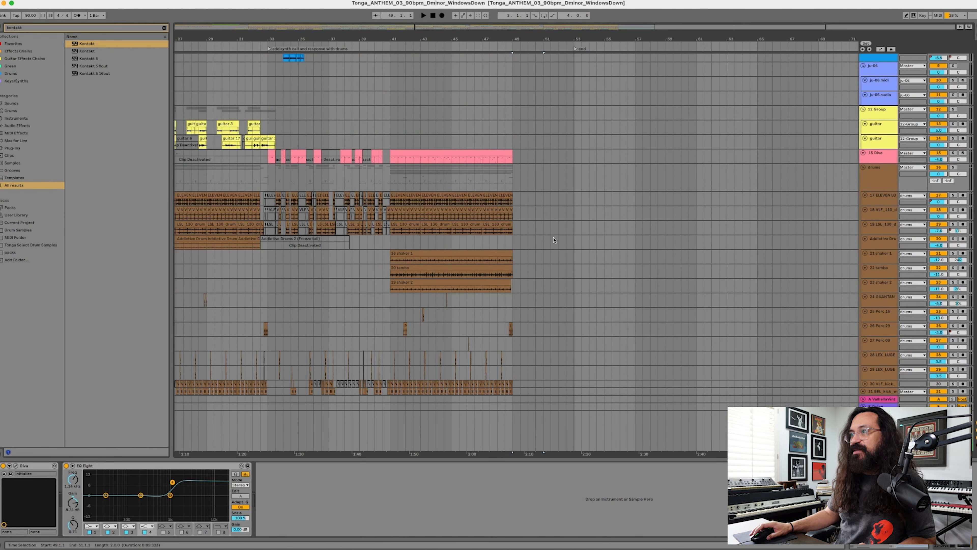
scroll(554, 240, down, 5)
scroll(516, 98, up, 10)
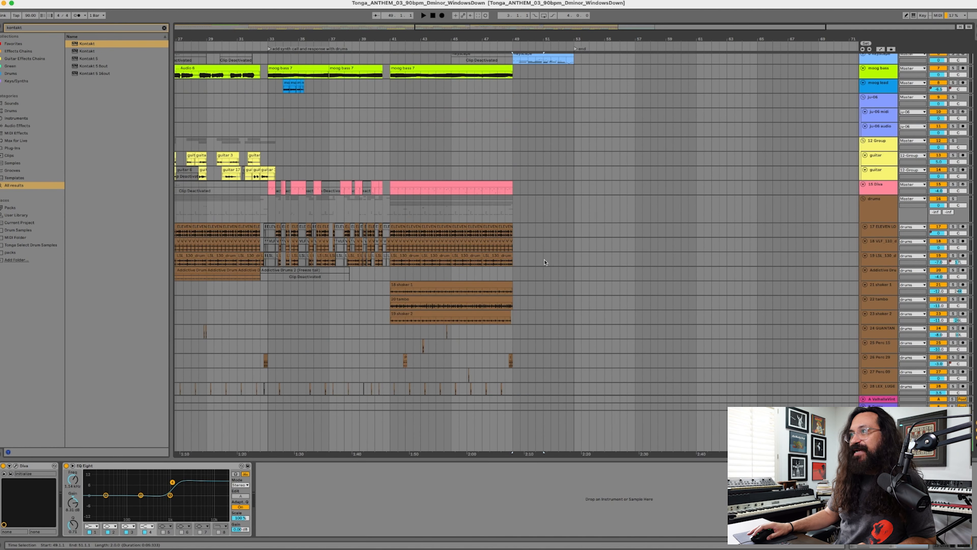
click(525, 122)
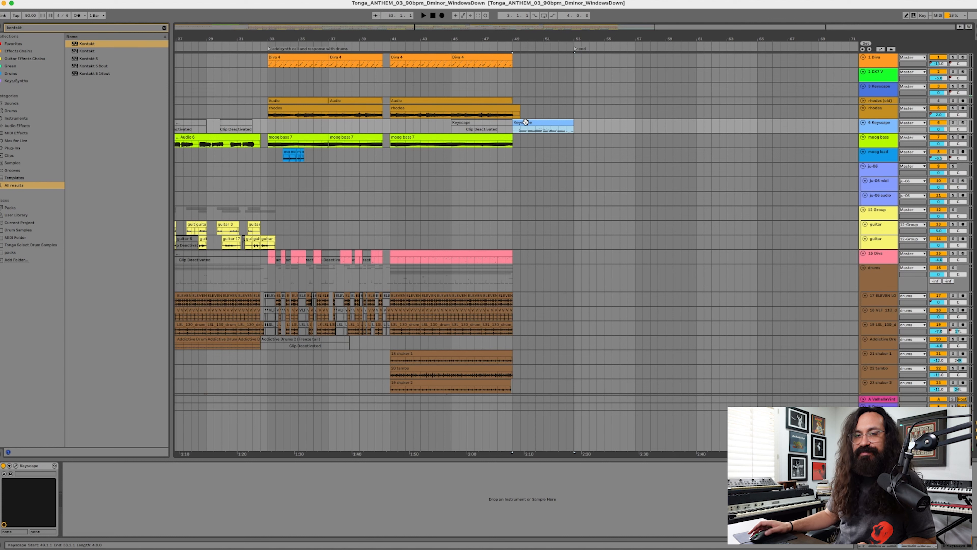
click(496, 130)
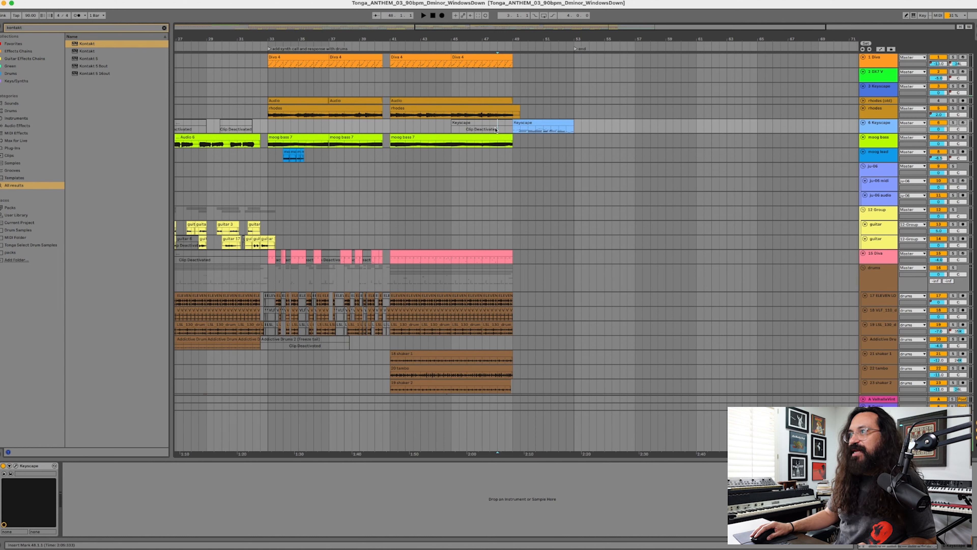